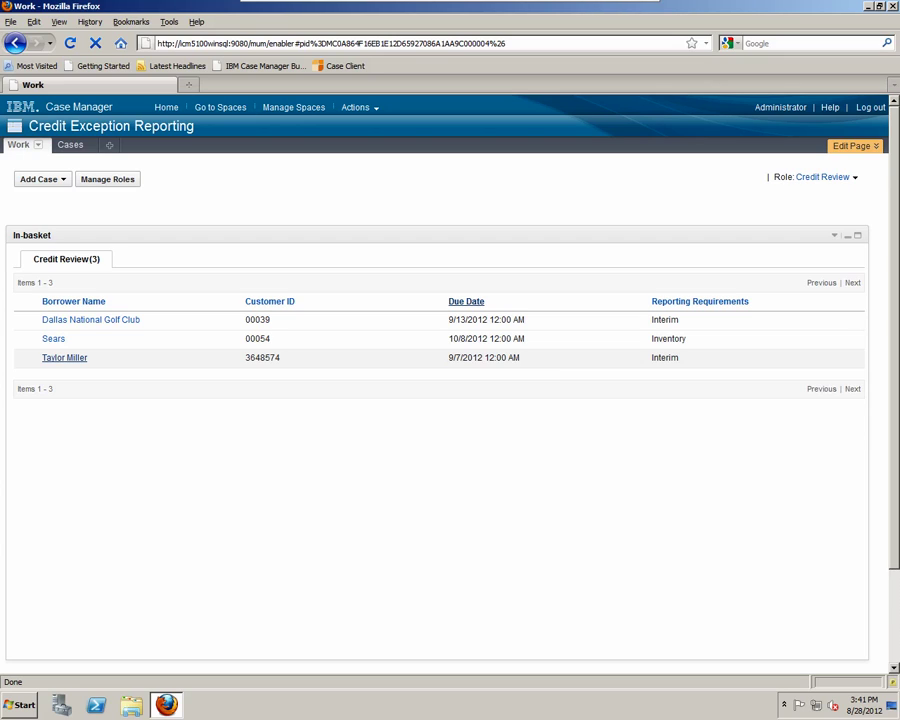
# - Open the borrower's credit review work item and view the Quarterly Report Q2-2010 PDF from Pending
pyautogui.click(262, 357)
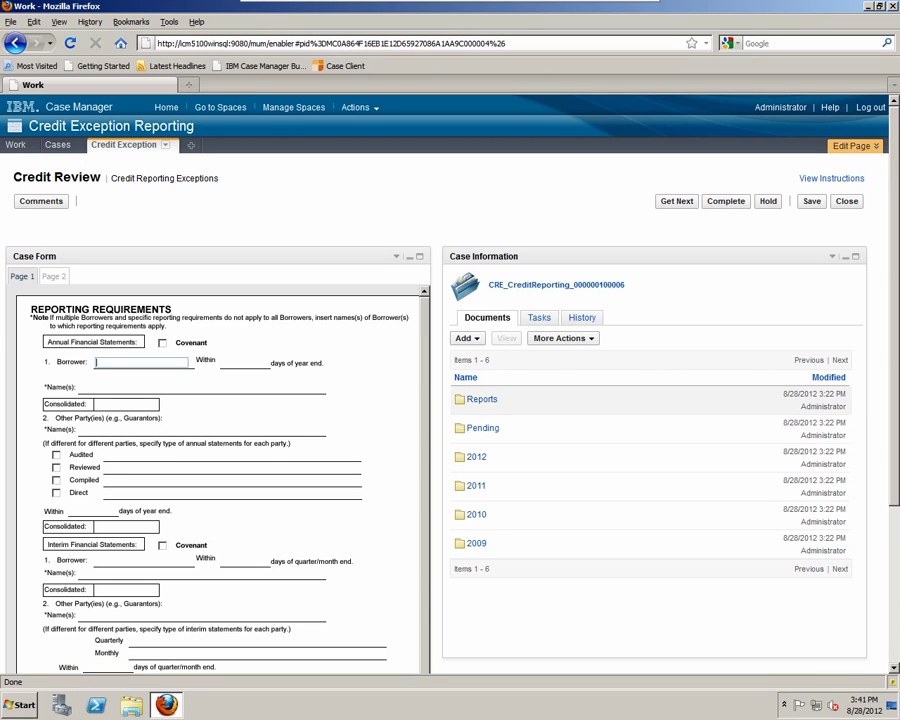
pyautogui.click(483, 428)
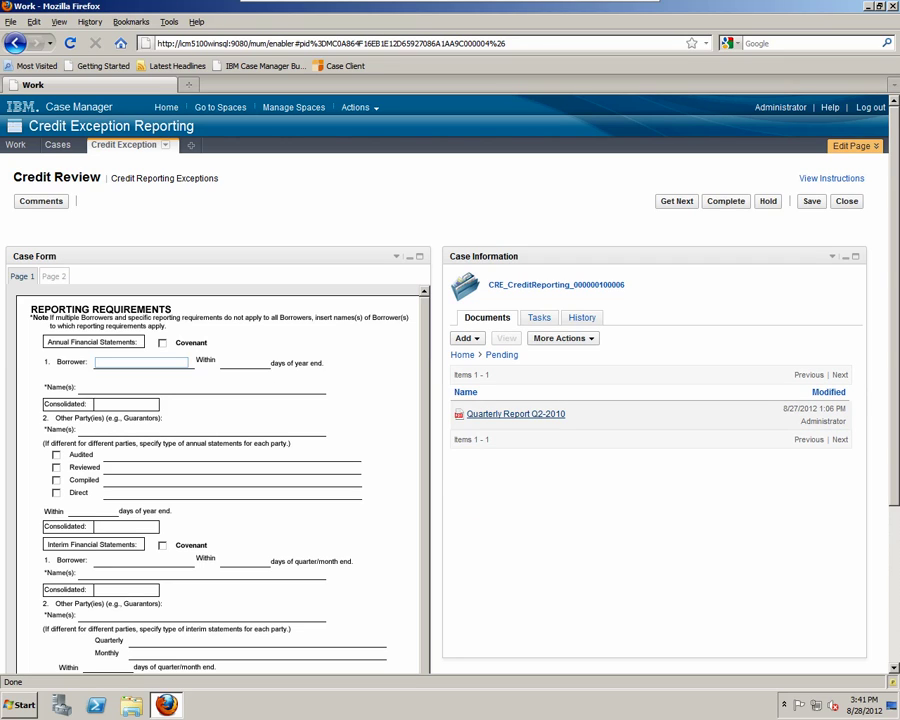
pyautogui.click(516, 413)
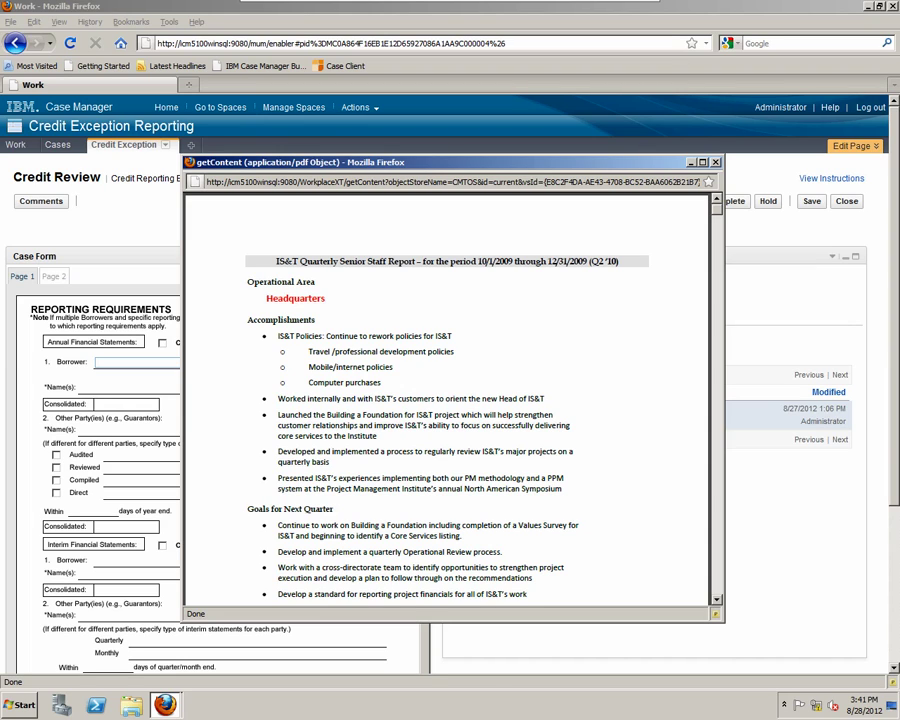
# - Move the report window aside, scroll through the Quarterly Report Q2-2010 pages, then close it
pyautogui.moveTo(400, 162); pyautogui.dragTo(527, 151)
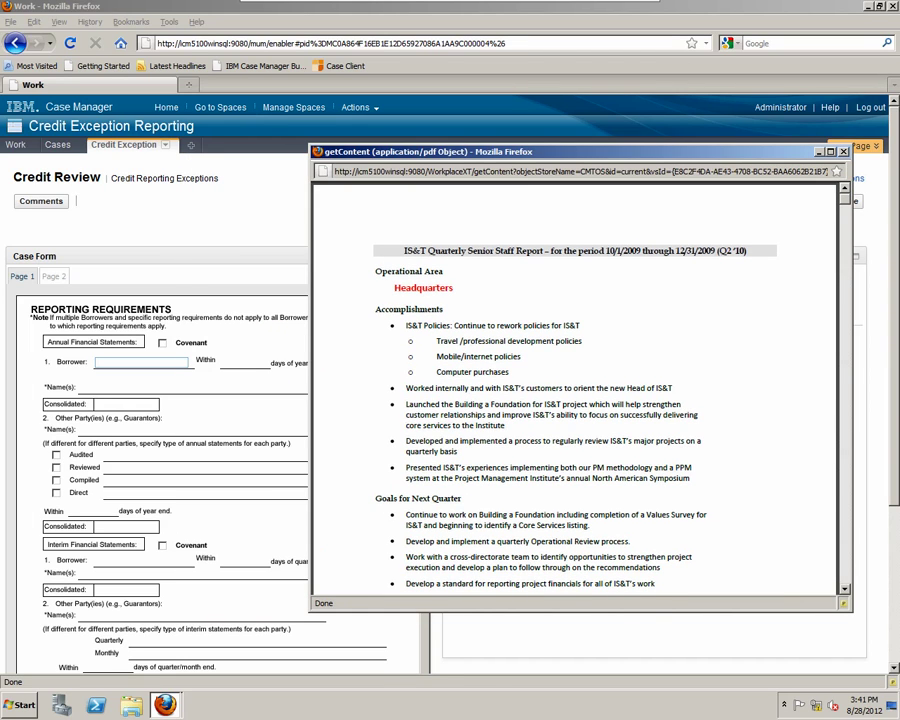
pyautogui.scroll(-15, 578, 390)
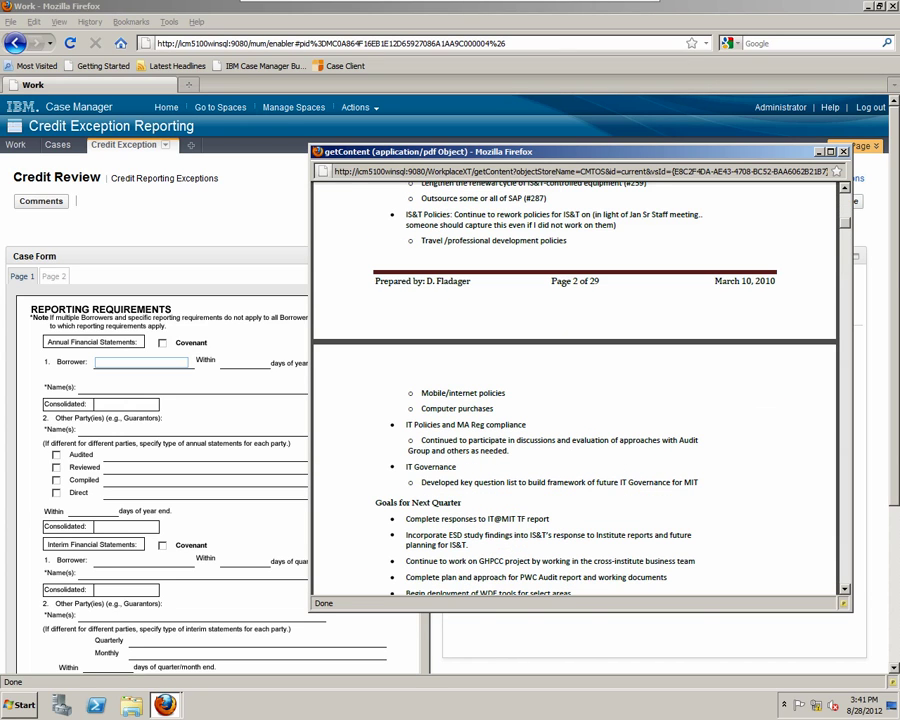
pyautogui.scroll(-15, 578, 390)
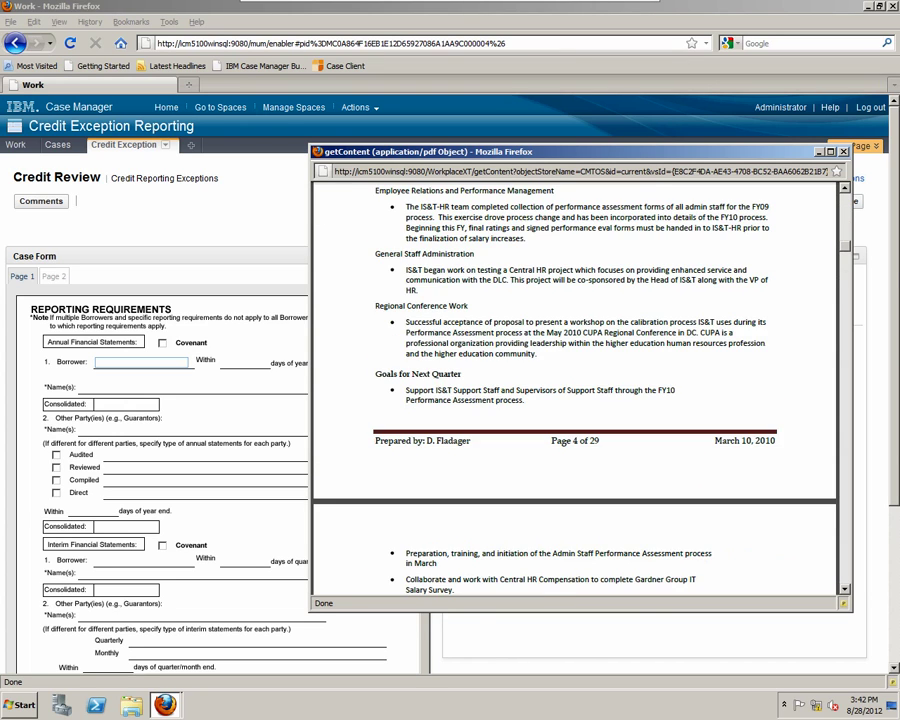
pyautogui.scroll(-20, 575, 390)
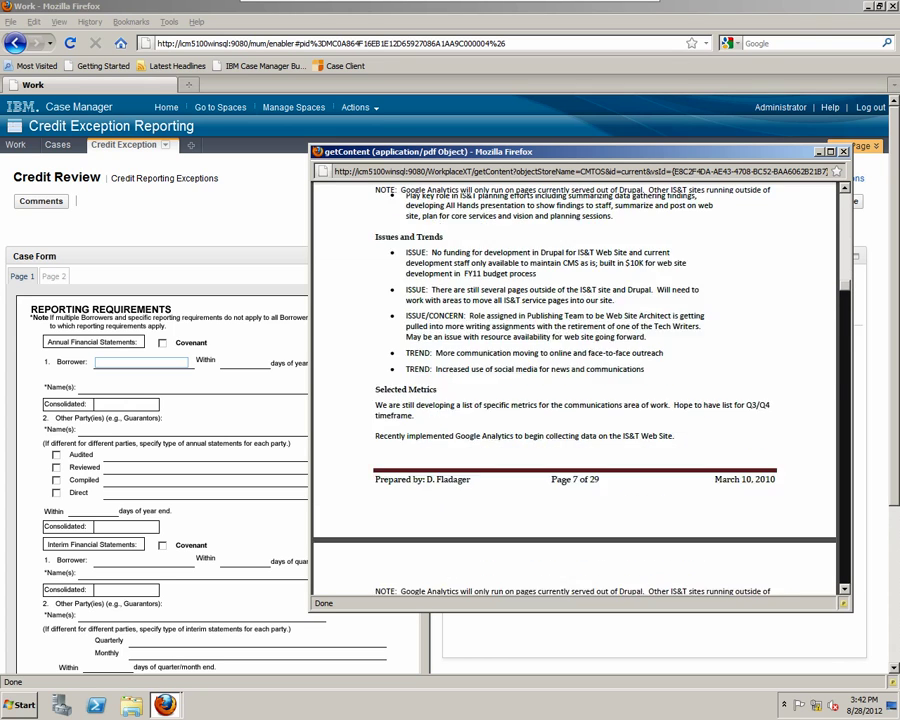
pyautogui.scroll(-20, 575, 390)
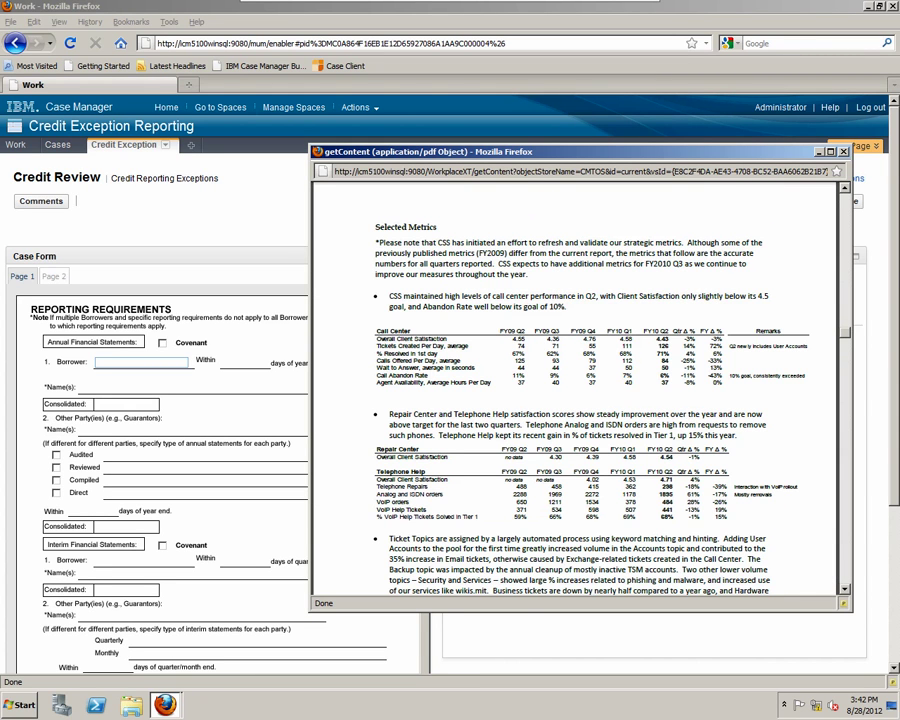
pyautogui.hotkey('ctrl', 'w')
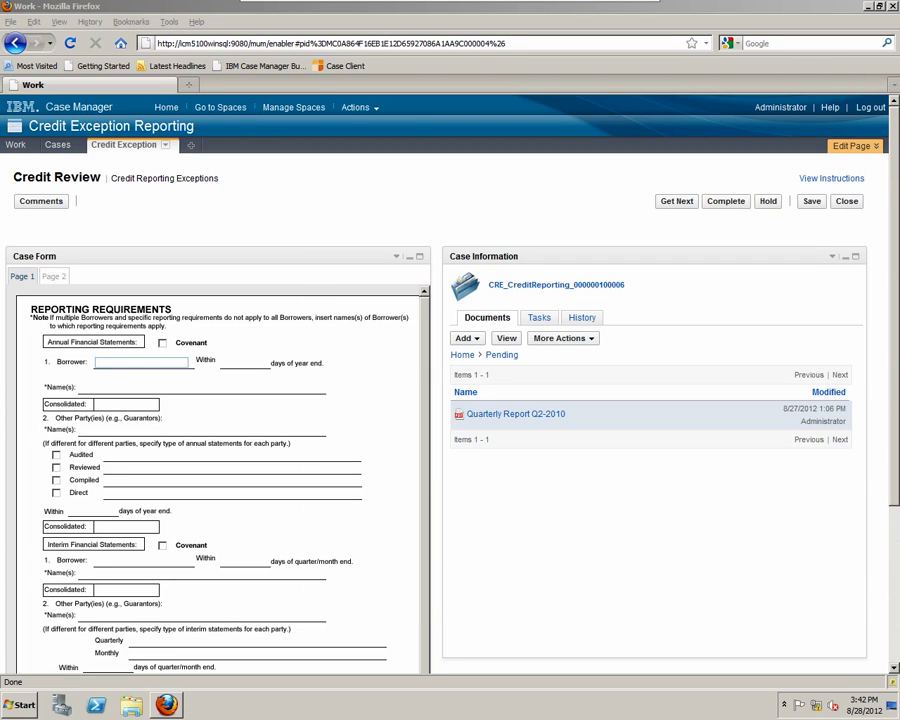
# - Fill interim statements with the borrower's full name, Within 12 days, a contact name and Consolidated 100000
pyautogui.click(141, 560)
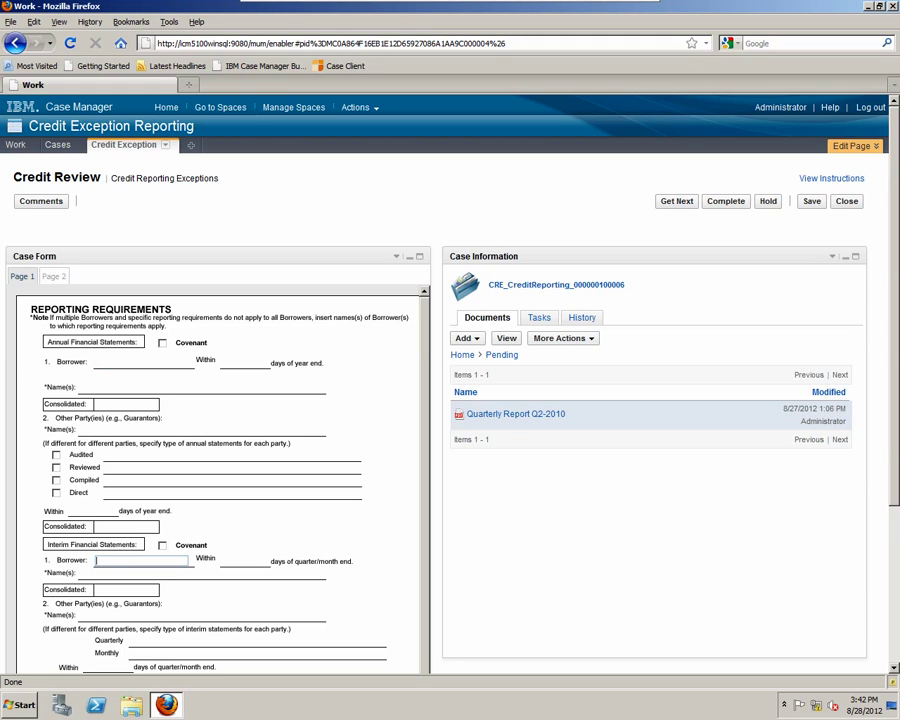
pyautogui.click(240, 561)
pyautogui.press('Down')
pyautogui.press('Down')
pyautogui.press('Down')
pyautogui.press('Down')
pyautogui.press('Down')
pyautogui.press('Down')
pyautogui.press('Down')
pyautogui.press('Down')
pyautogui.press('Down')
pyautogui.press('Down')
pyautogui.press('Down')
pyautogui.press('Down')
pyautogui.press('Down')
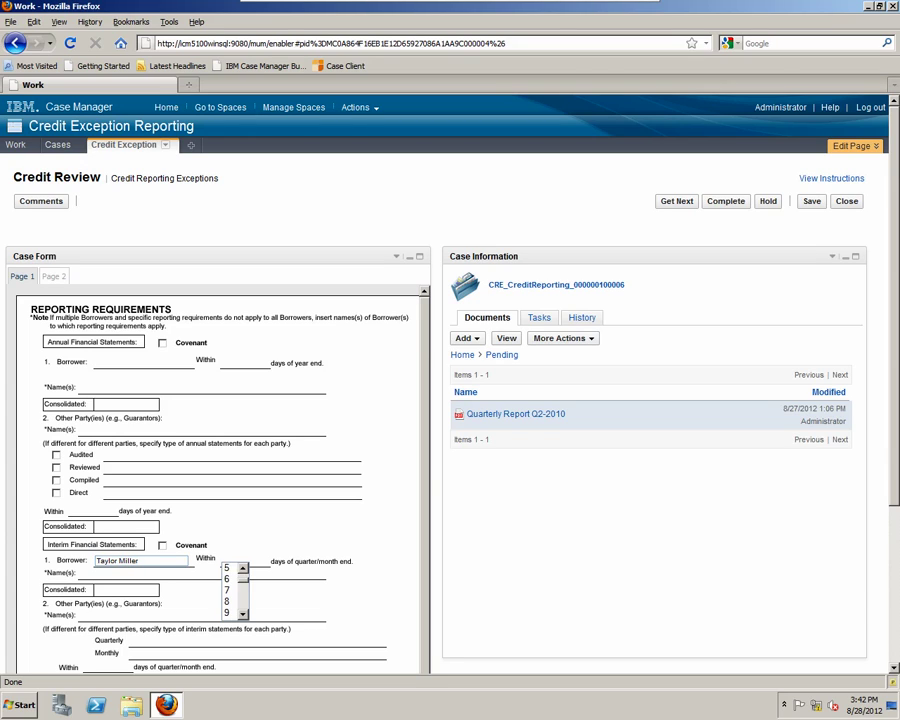
pyautogui.press('Return')
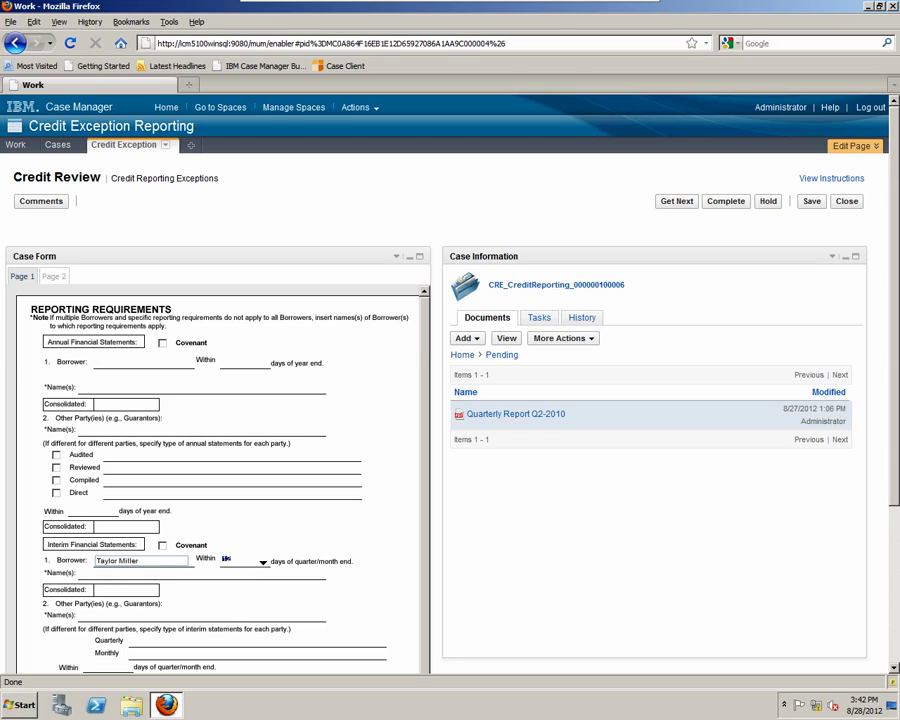
pyautogui.press('Tab')
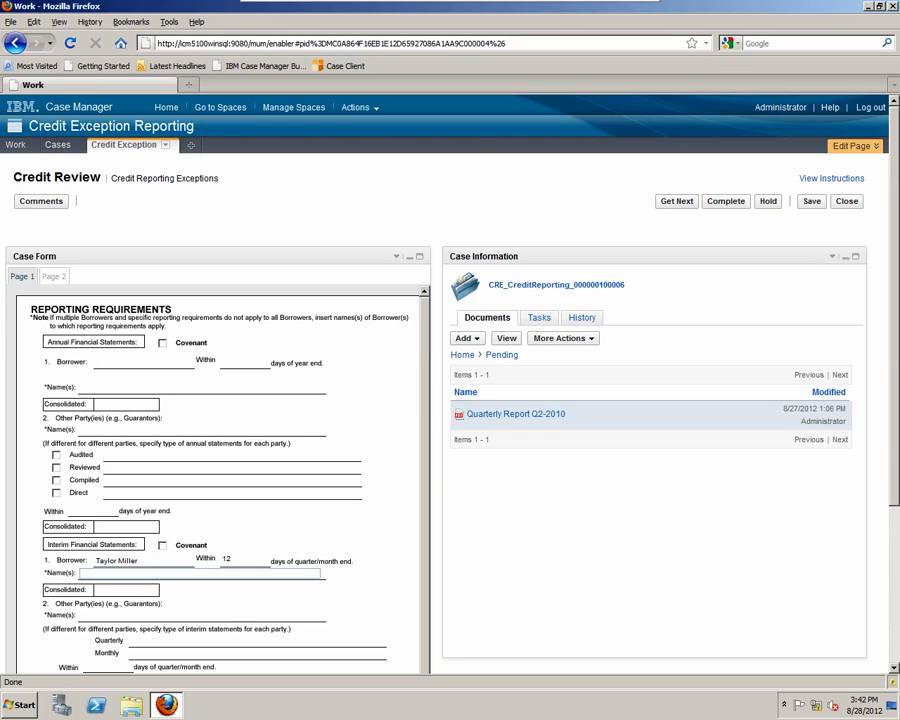
pyautogui.press('Tab')
pyautogui.write('100000')
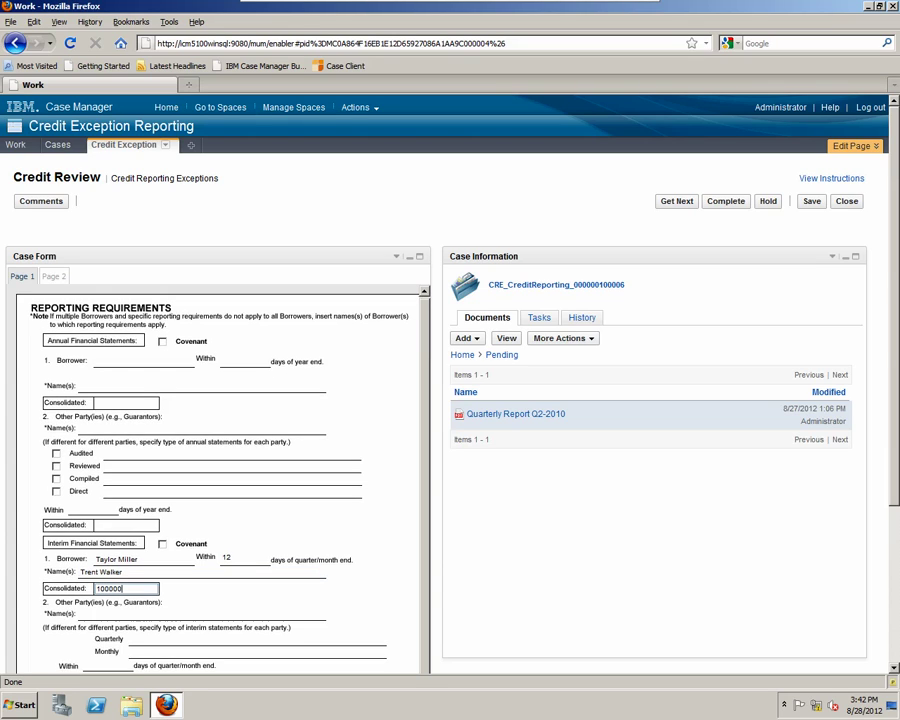
pyautogui.scroll(-4, 450, 400)
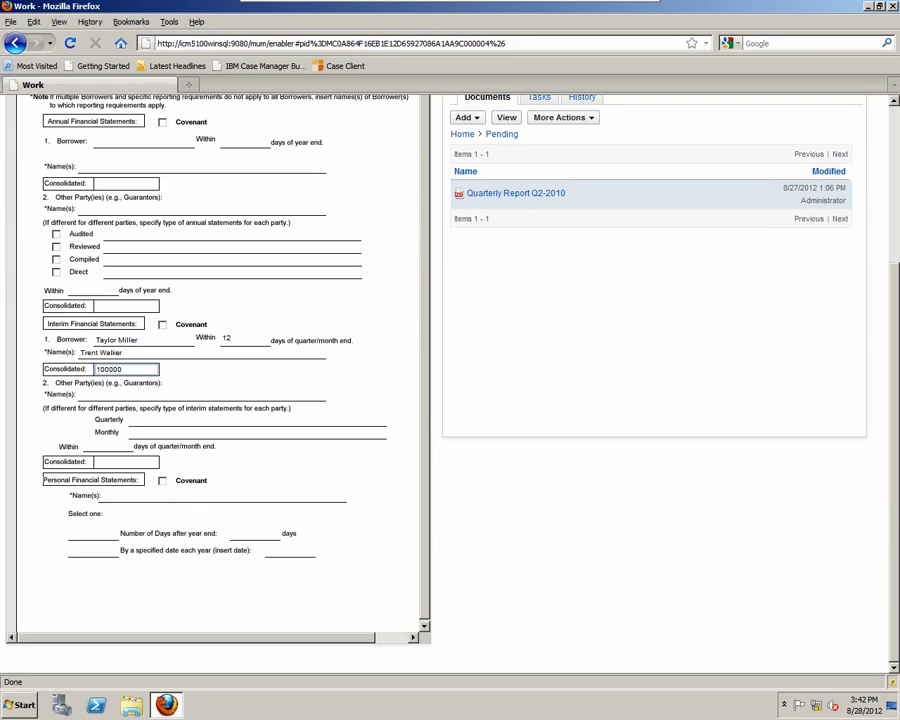
pyautogui.scroll(4, 450, 400)
pyautogui.click(54, 276)
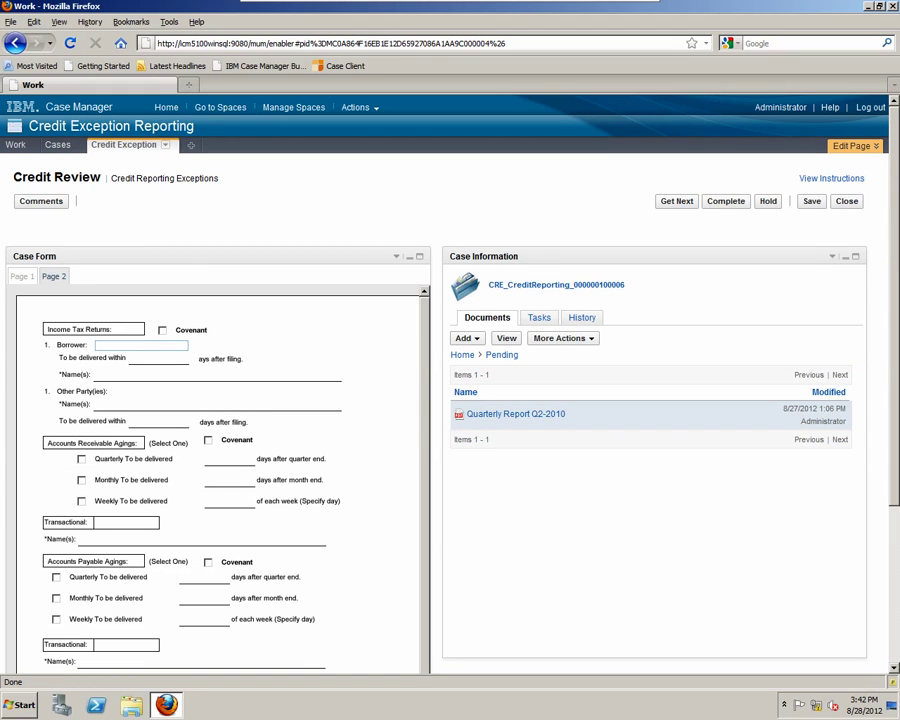
pyautogui.scroll(-2, 450, 400)
pyautogui.scroll(-2, 450, 400)
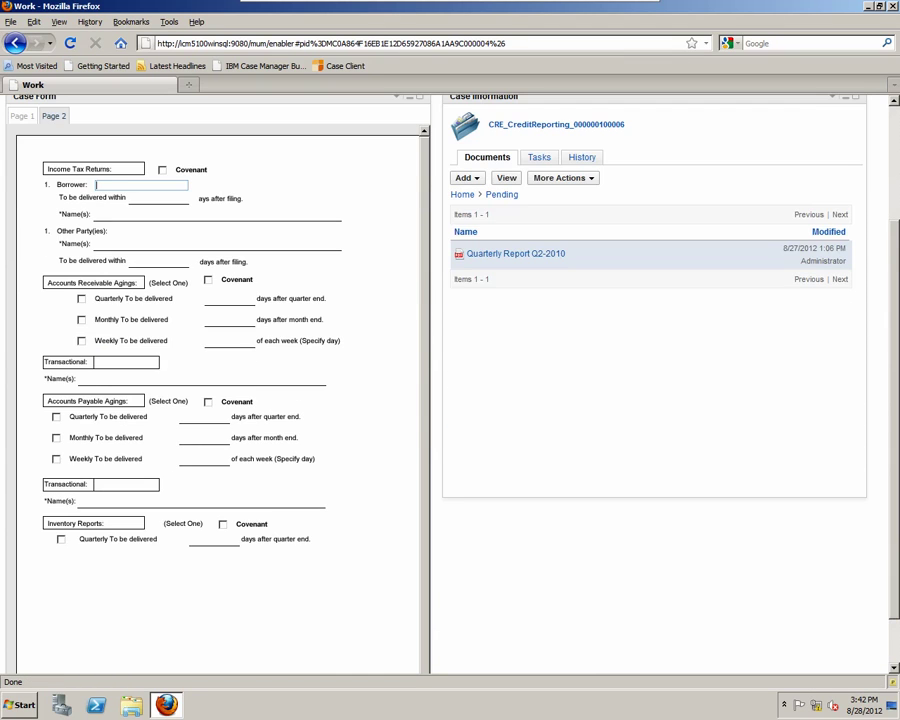
pyautogui.scroll(3, 450, 400)
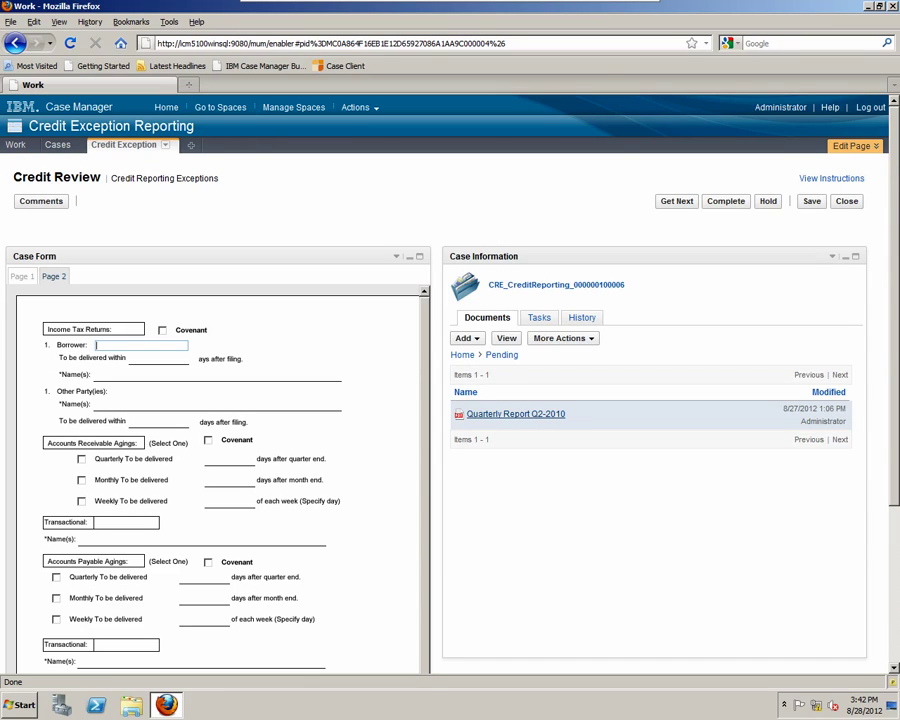
pyautogui.click(22, 276)
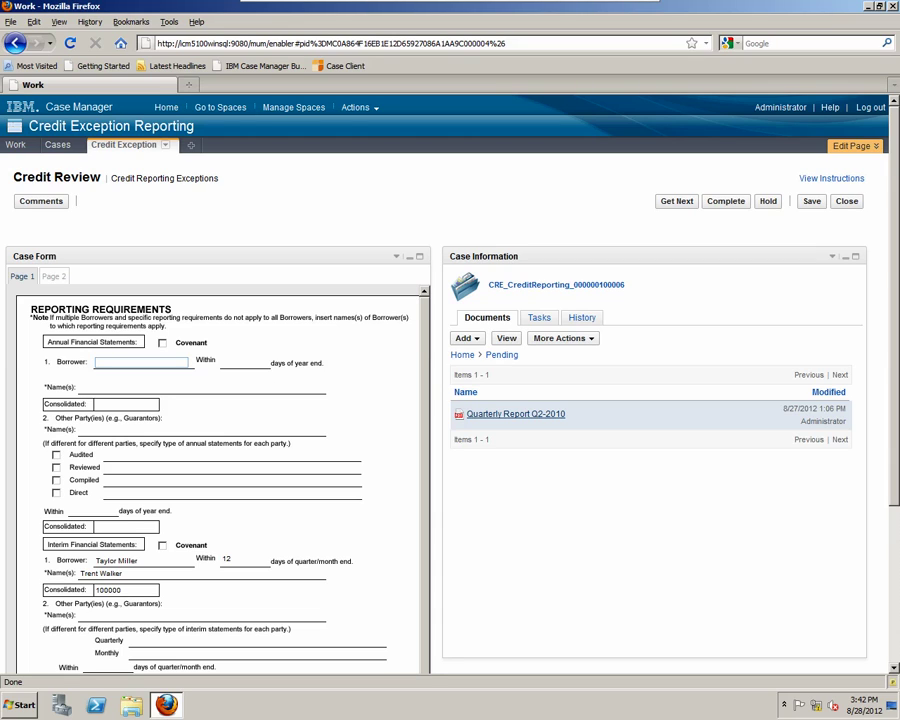
# - Cut Quarterly Report Q2-2010 from Pending and paste it into the case's 2012 folder
pyautogui.rightClick(475, 415)
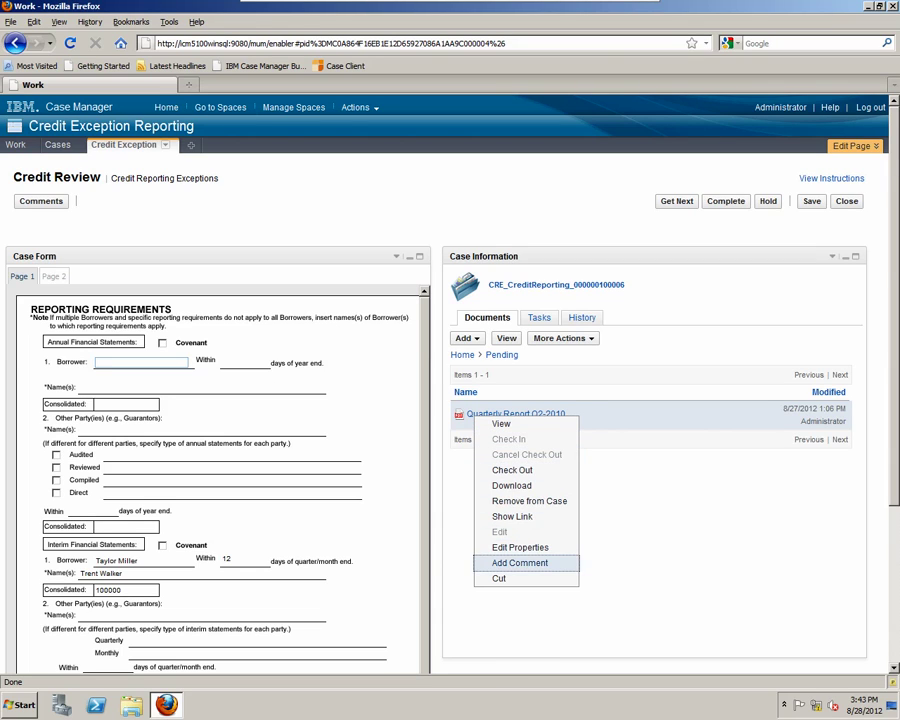
pyautogui.press('Return')
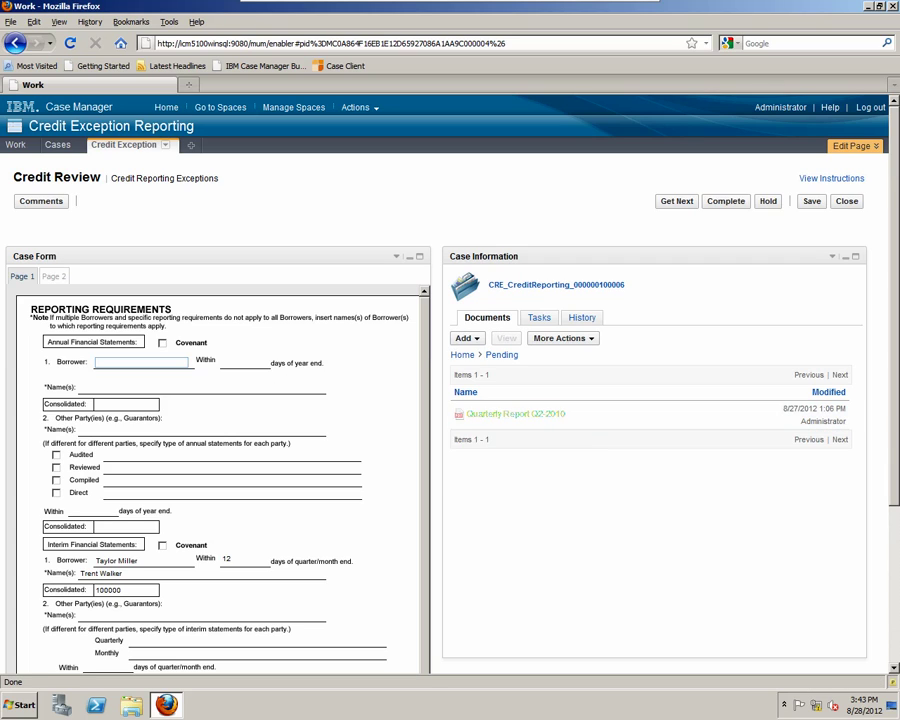
pyautogui.click(462, 354)
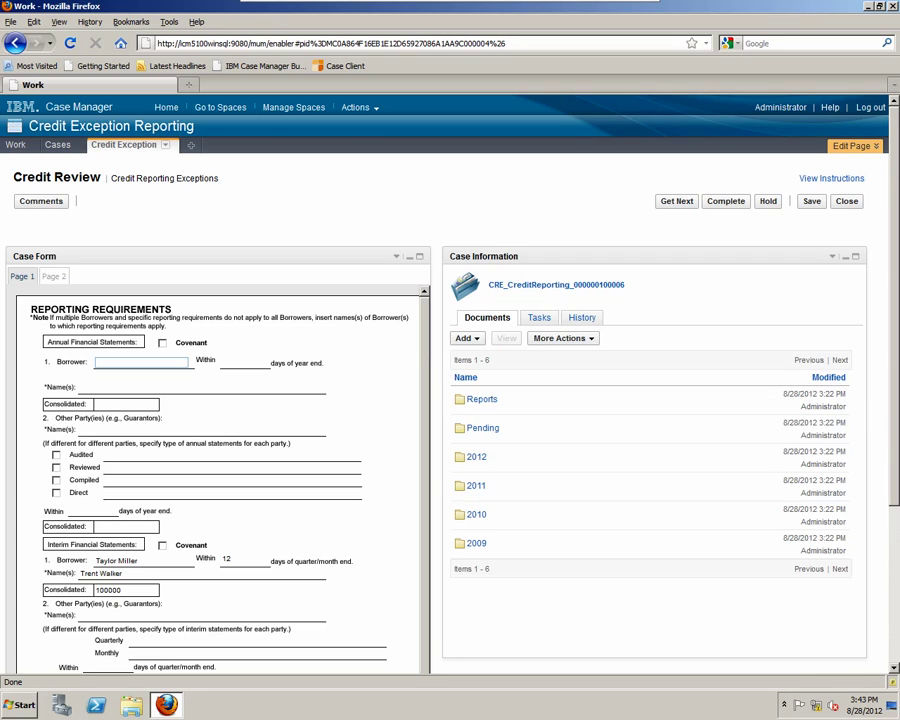
pyautogui.doubleClick(476, 456)
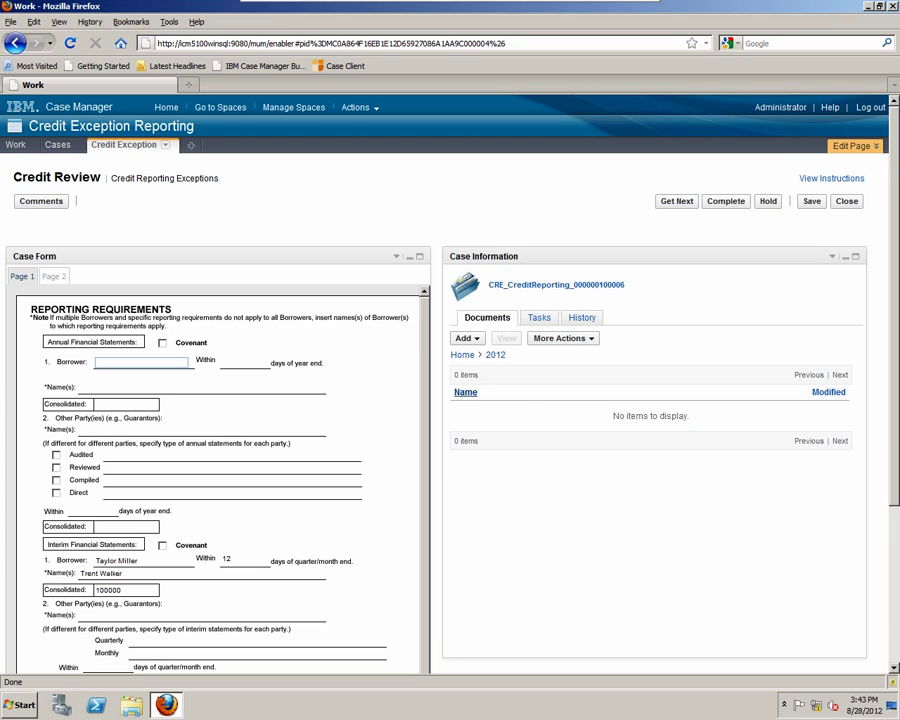
pyautogui.rightClick(543, 410)
pyautogui.click(571, 480)
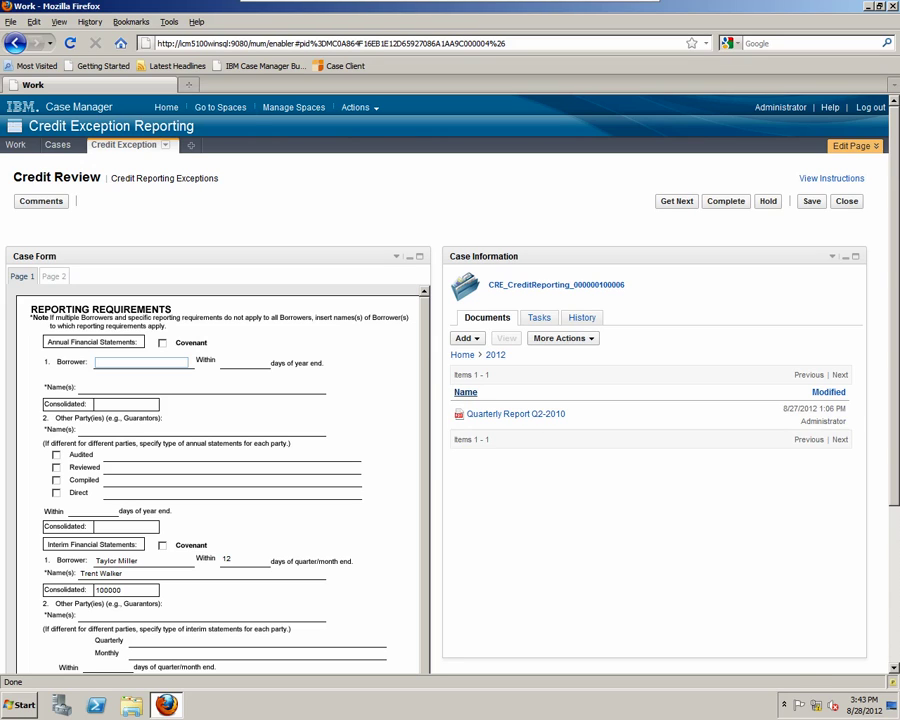
# - Add a 'Review Exception' task to the case, then put the case on hold
pyautogui.click(539, 317)
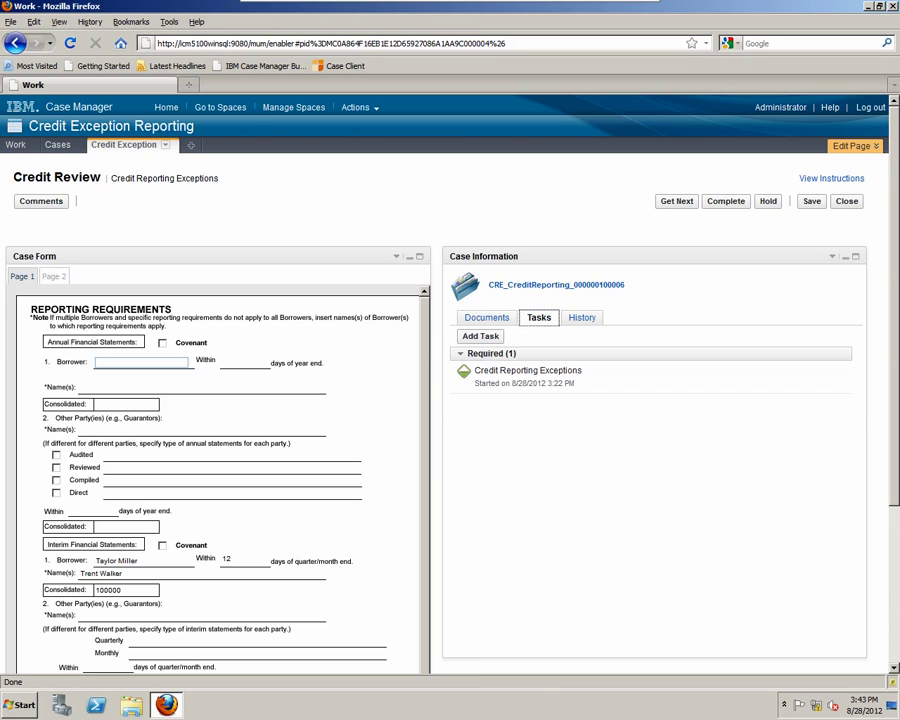
pyautogui.click(480, 336)
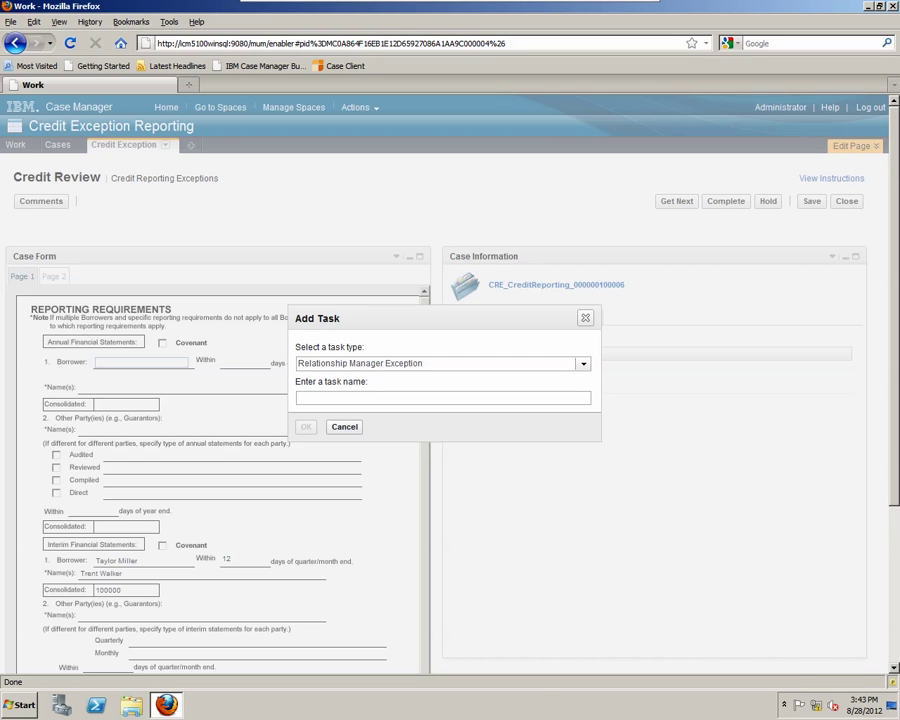
pyautogui.write('Review Exce')
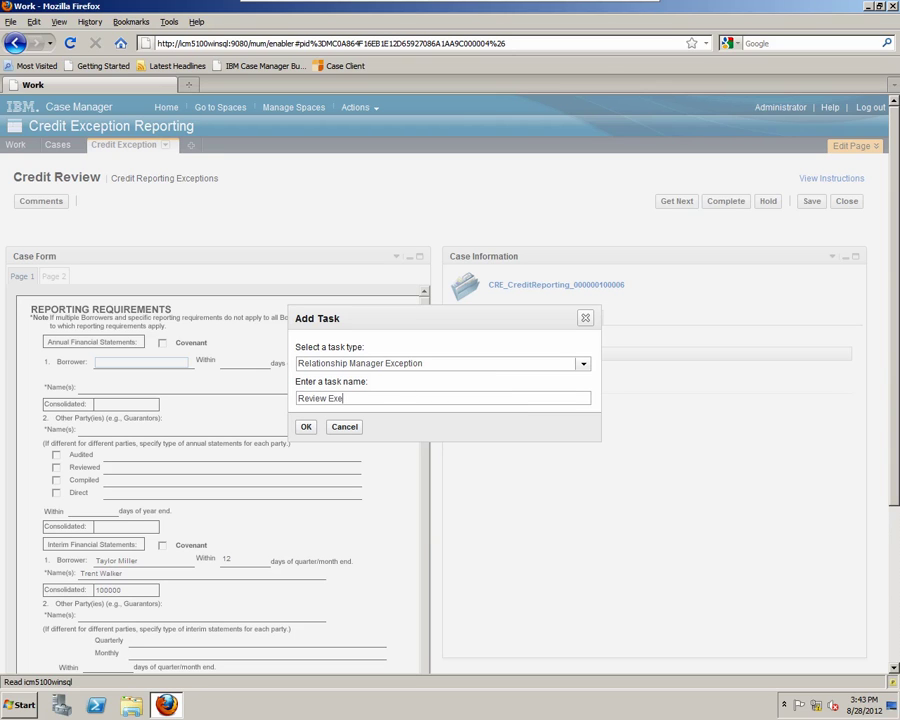
pyautogui.write('ption')
pyautogui.press('Return')
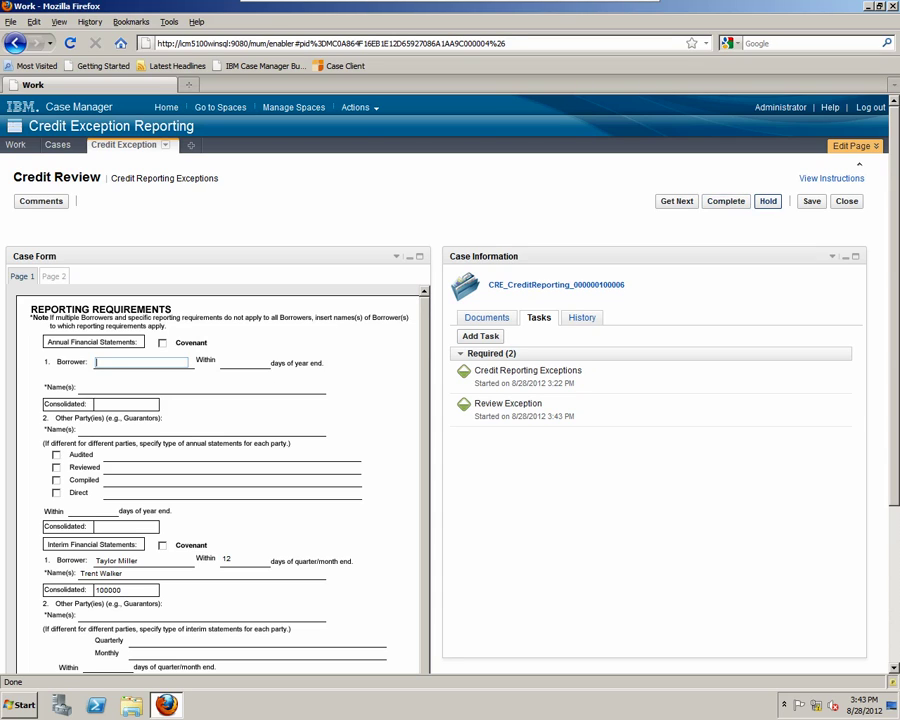
pyautogui.click(768, 201)
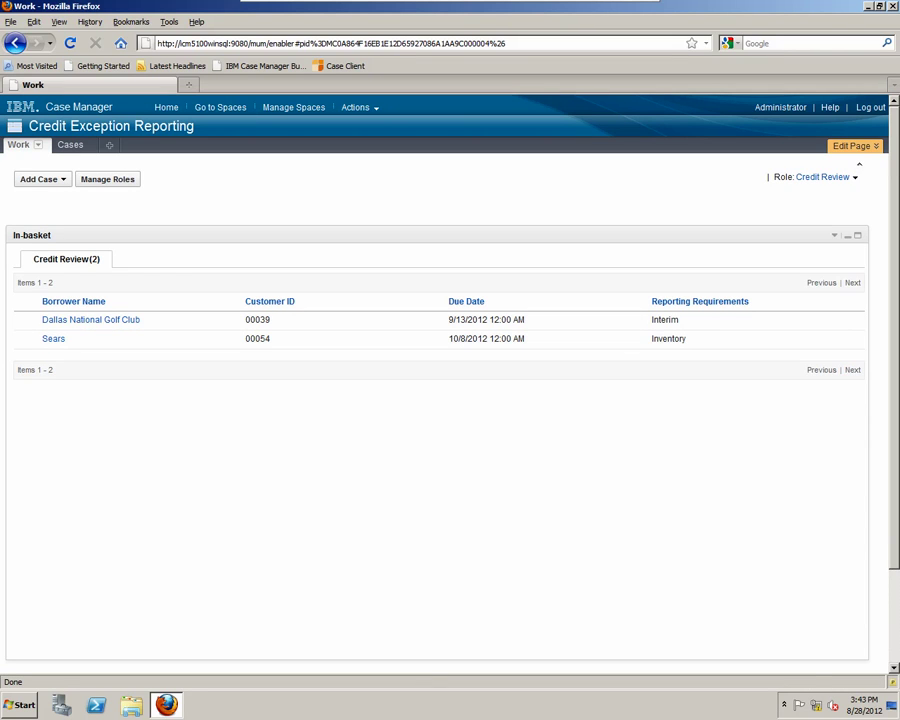
# - Switch the role to Supervisor and open the borrower's Review Exception work item
pyautogui.click(824, 177)
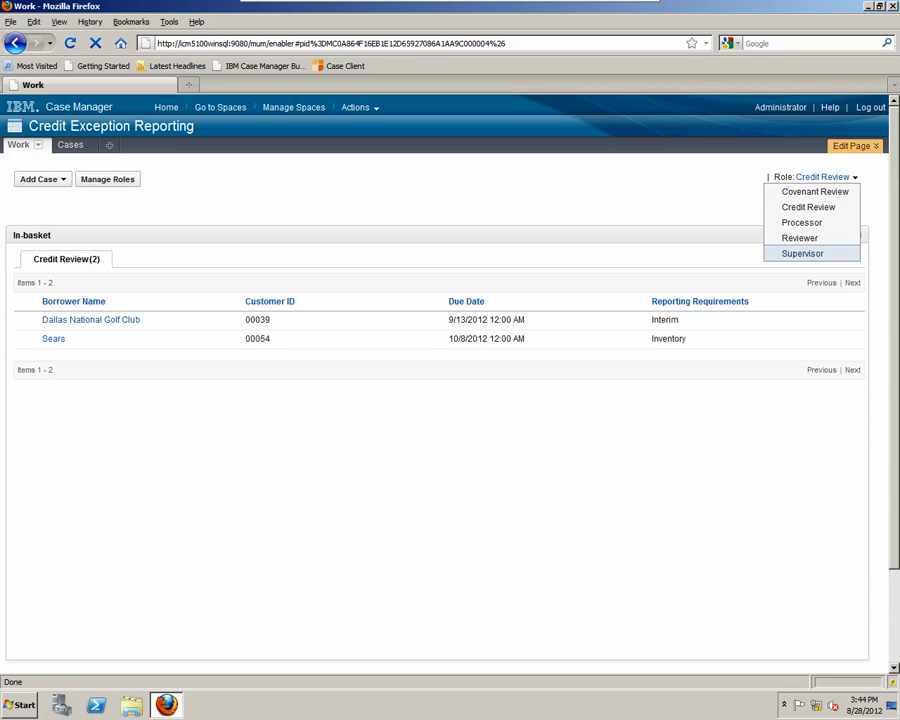
pyautogui.press('Return')
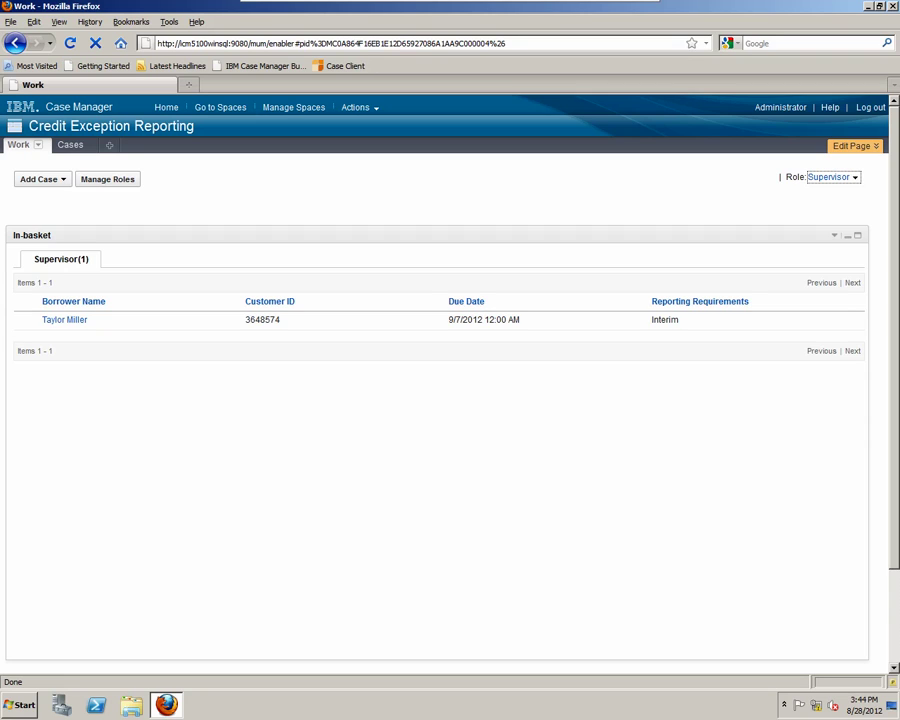
pyautogui.click(64, 319)
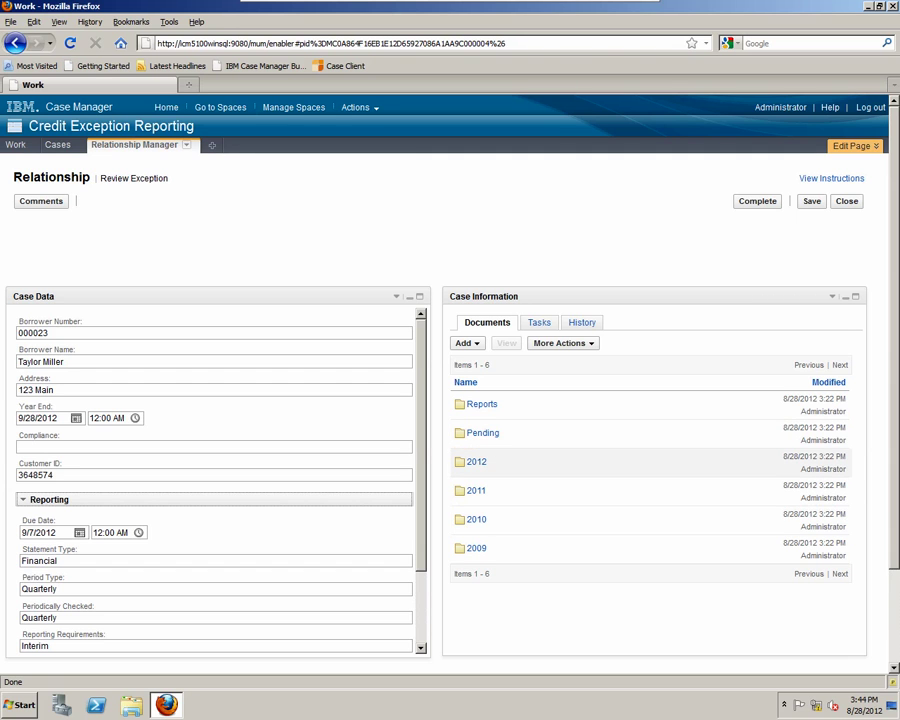
pyautogui.click(600, 462)
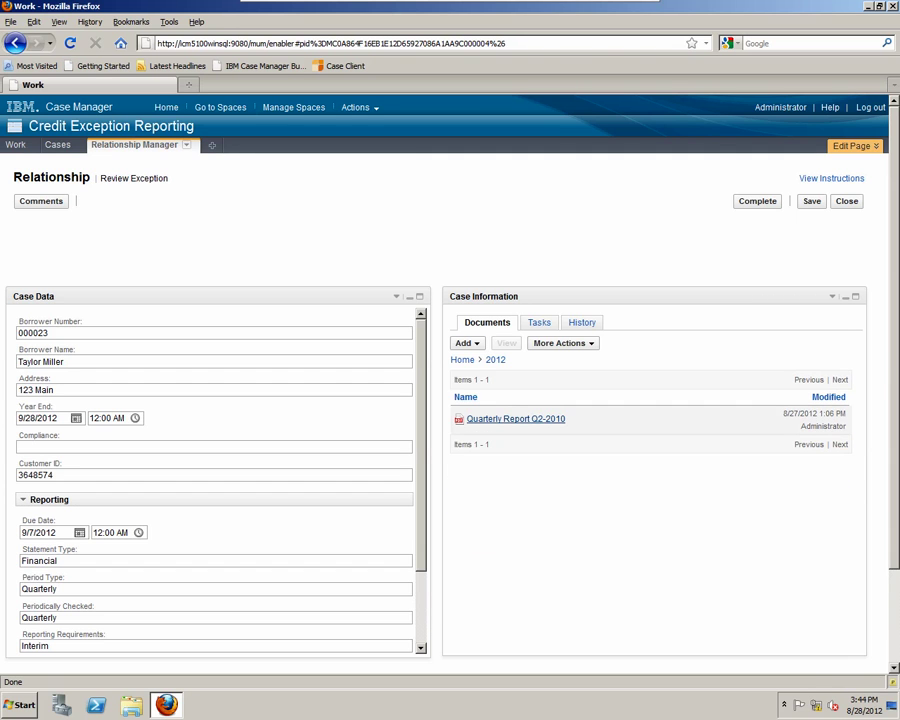
pyautogui.click(515, 418)
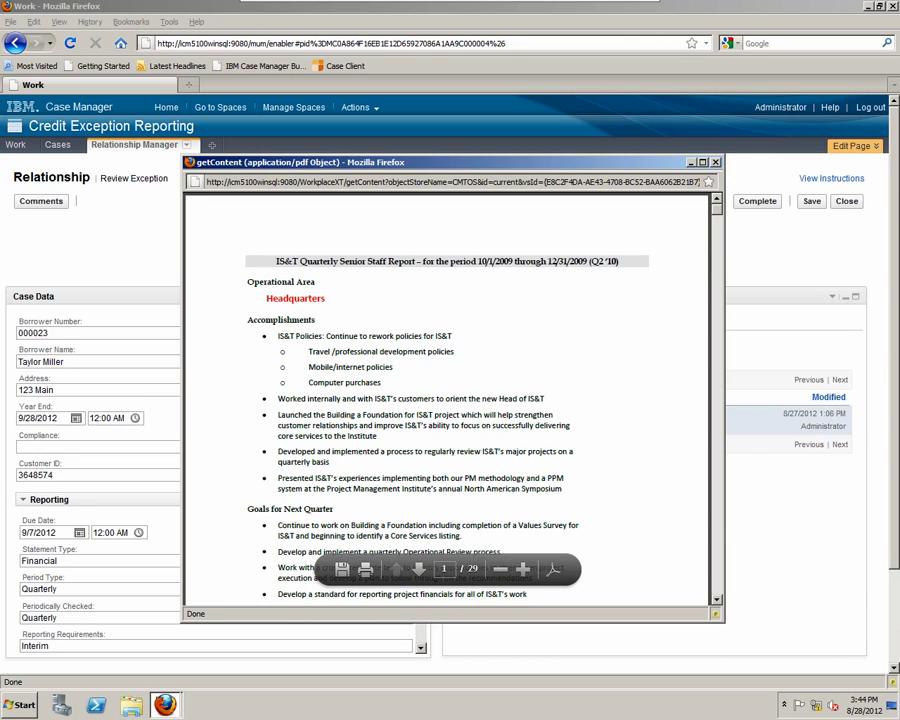
pyautogui.hotkey('ctrl', 'w')
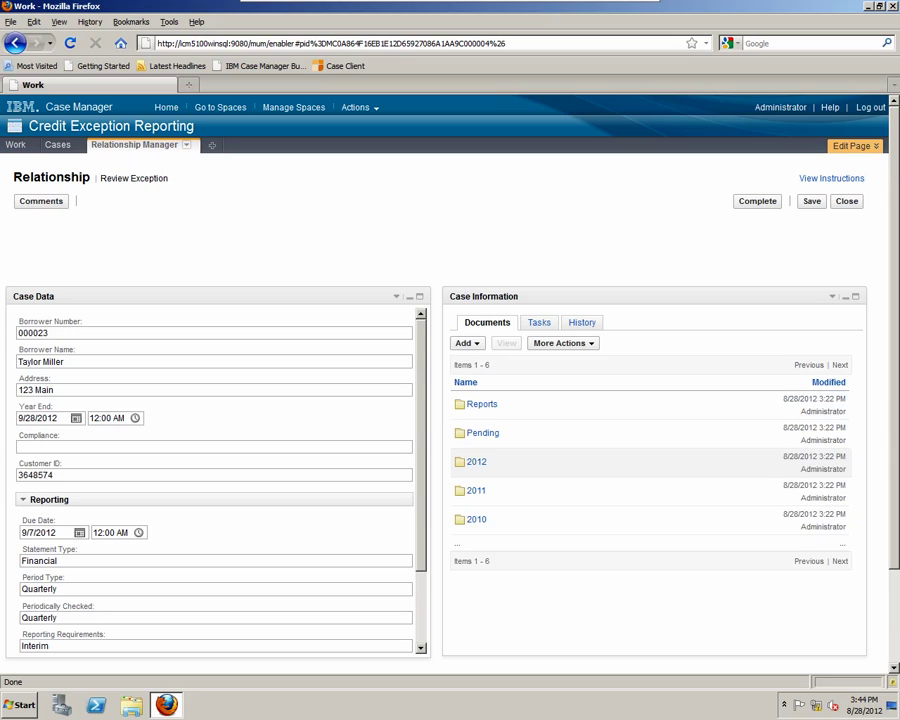
pyautogui.scroll(-2, 450, 380)
pyautogui.scroll(2, 450, 380)
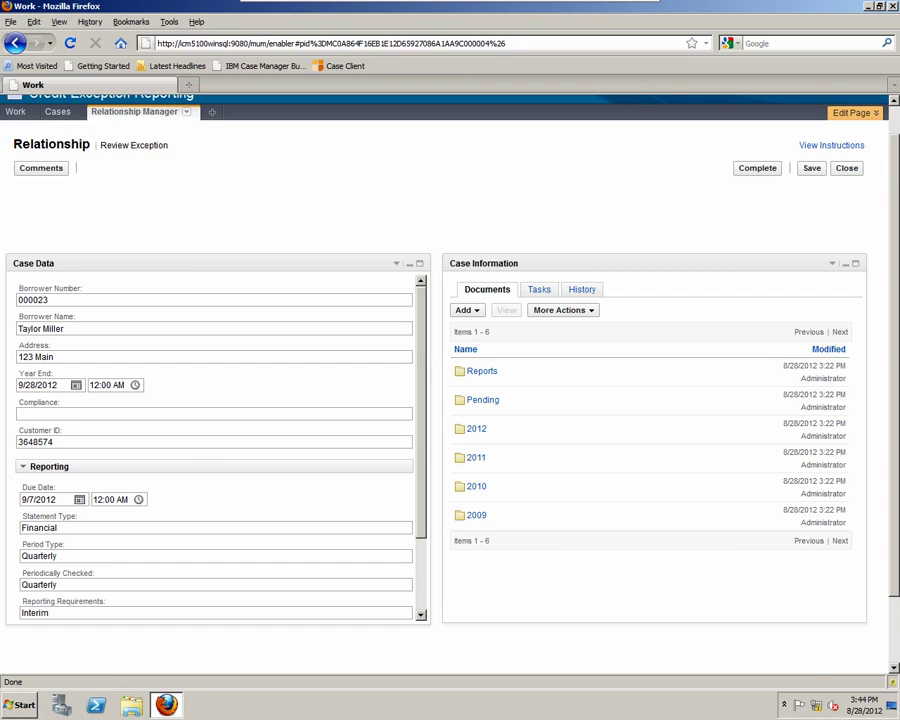
# - Review the reporting requirements eForm in the Reports folder, close it, and show the case History
pyautogui.click(481, 371)
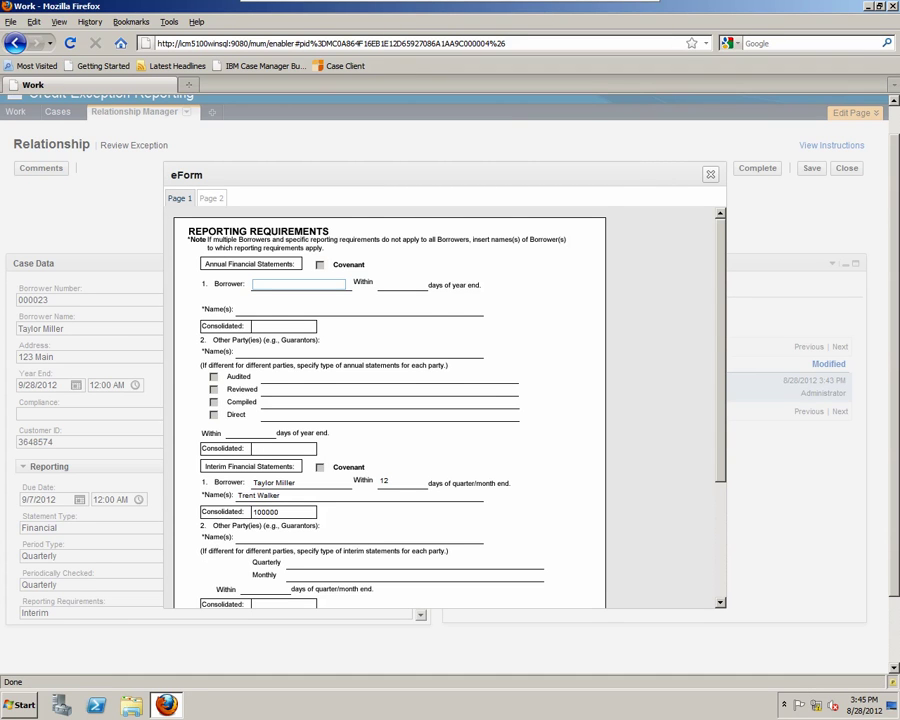
pyautogui.scroll(-3, 390, 410)
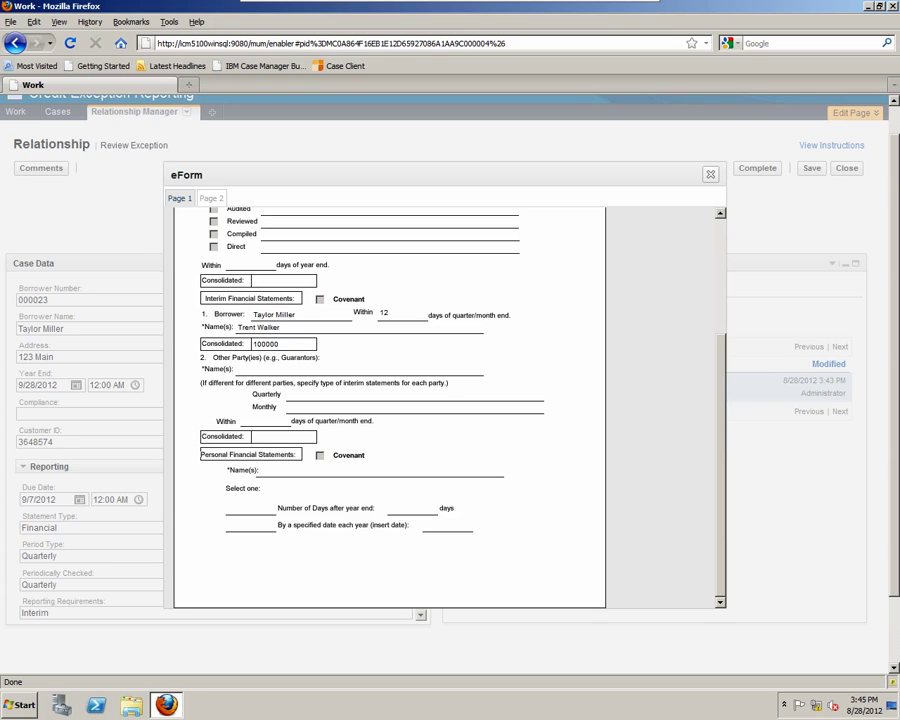
pyautogui.scroll(1, 390, 410)
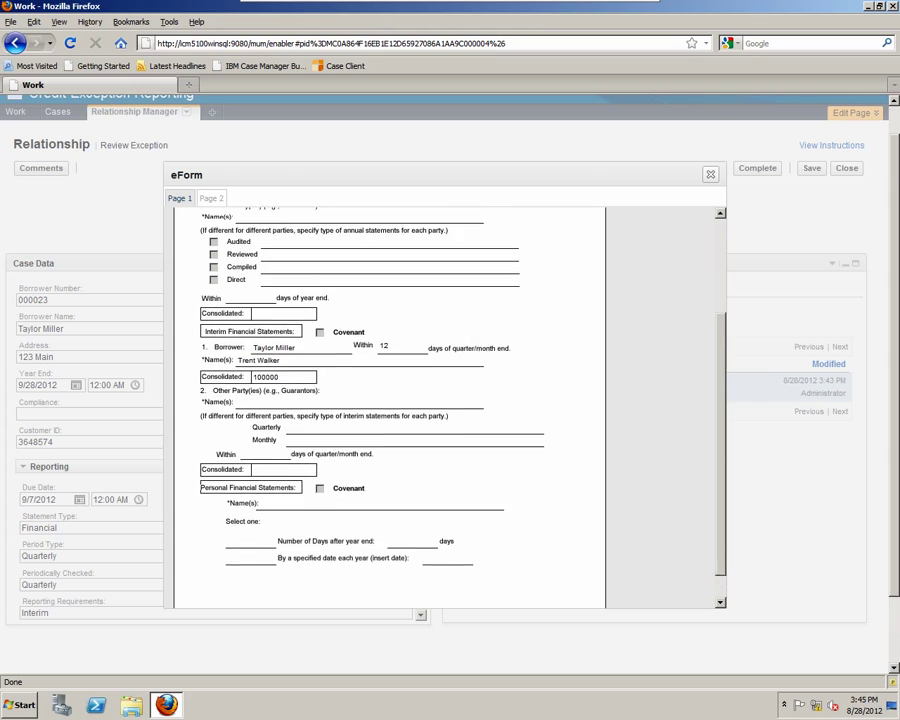
pyautogui.hotkey('shift', 'Tab')
pyautogui.hotkey('shift', 'Tab')
pyautogui.hotkey('shift', 'Tab')
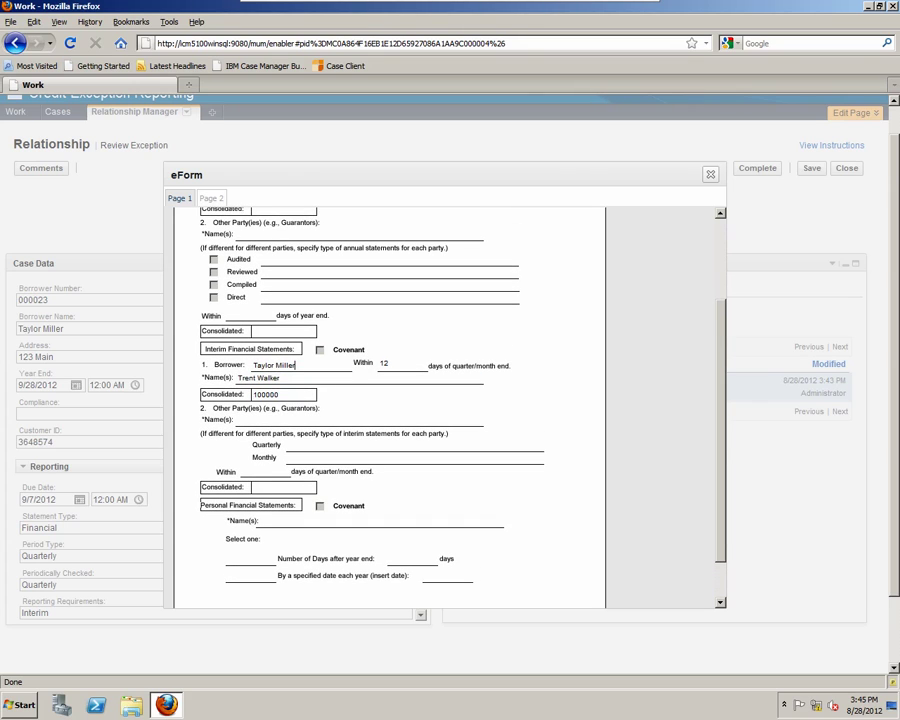
pyautogui.scroll(2, 390, 410)
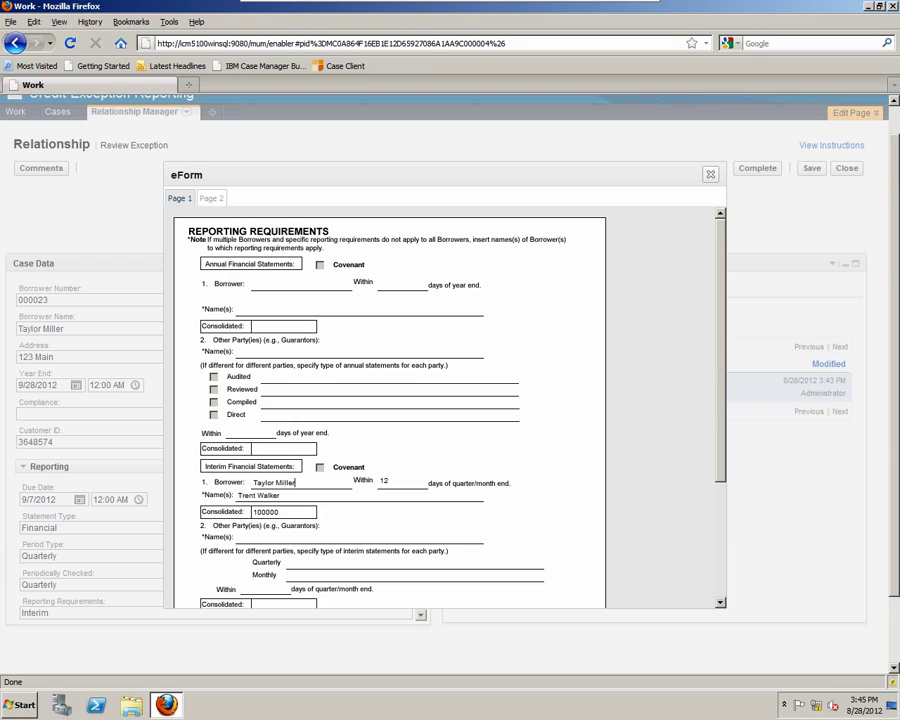
pyautogui.click(710, 174)
pyautogui.click(581, 289)
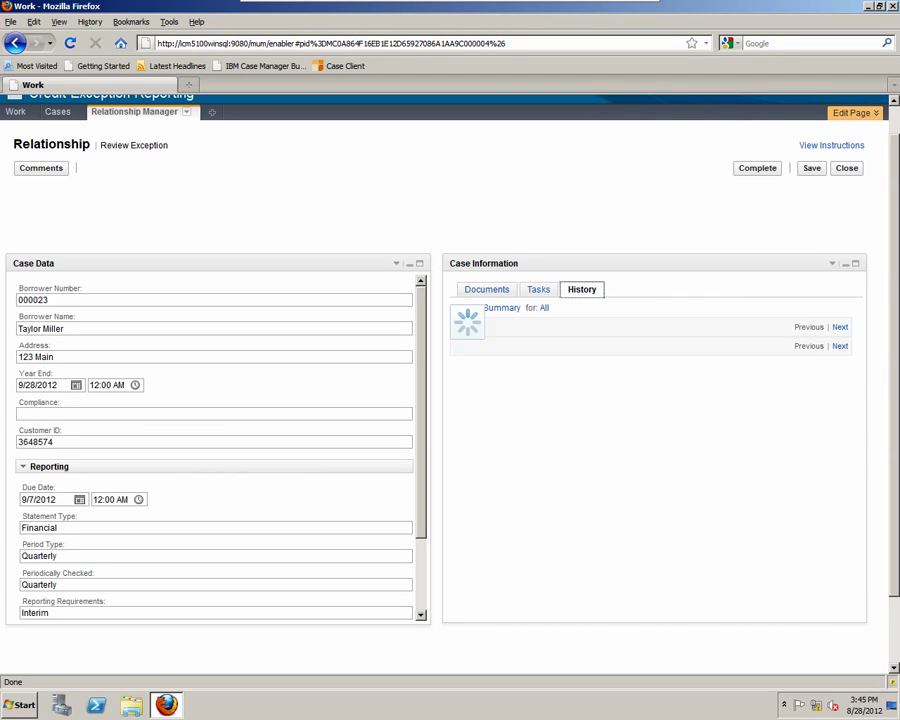